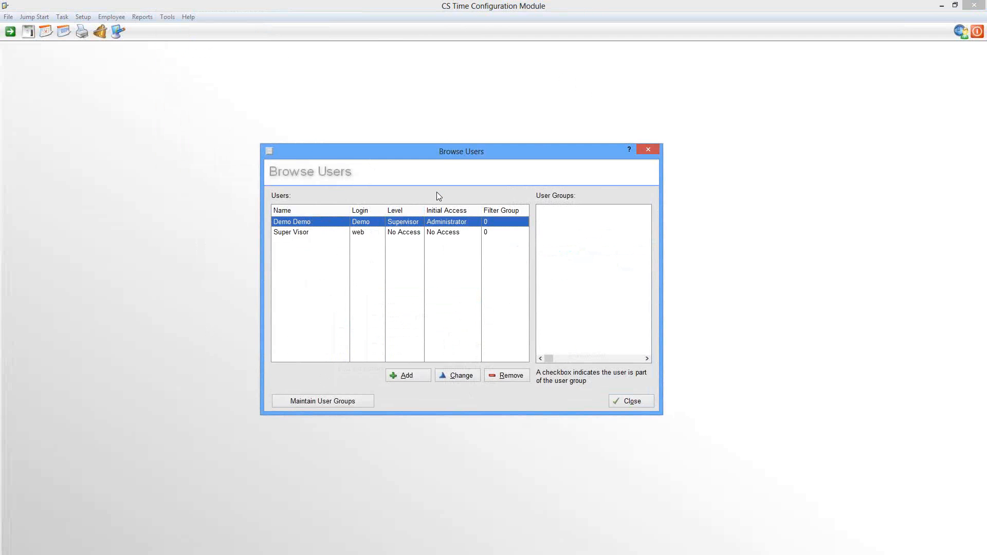
Step: Close the Configuration Module's user list and open the user list in the CS Time User Module
left_click(629, 402)
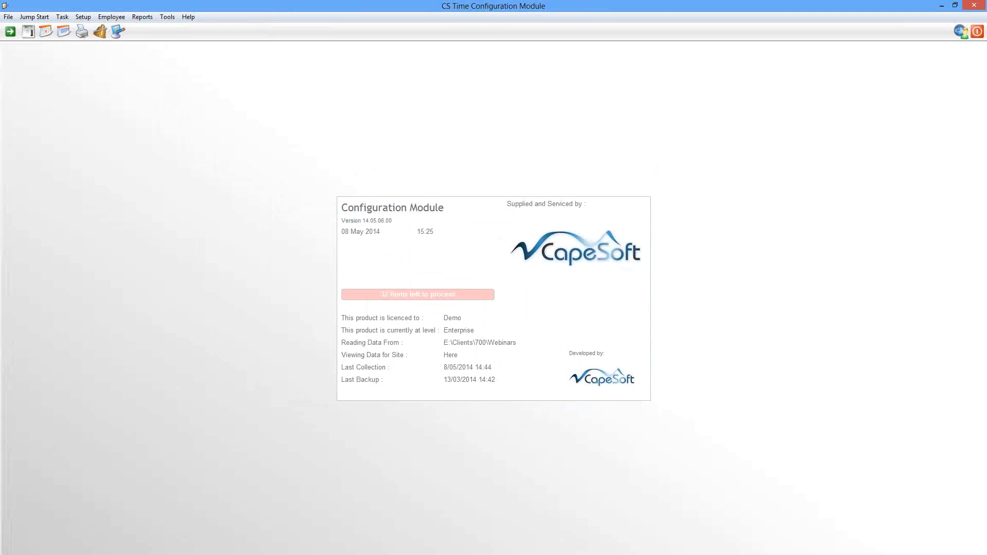
key("alt+Tab")
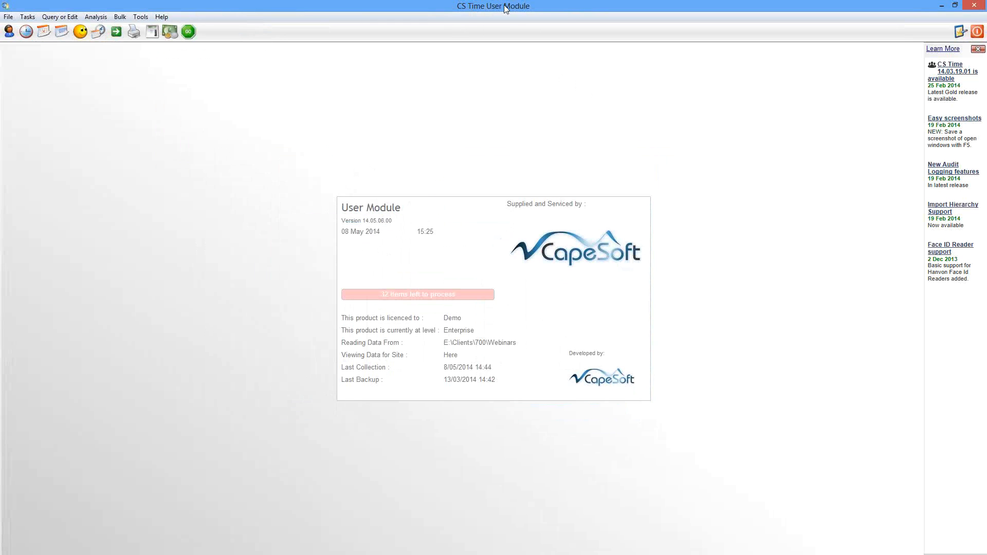
left_click(140, 19)
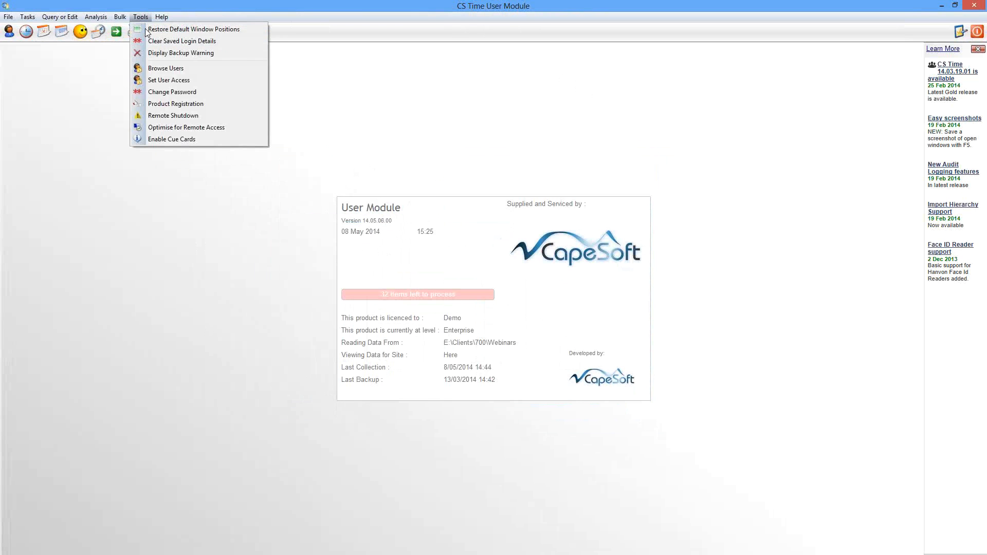
left_click(170, 69)
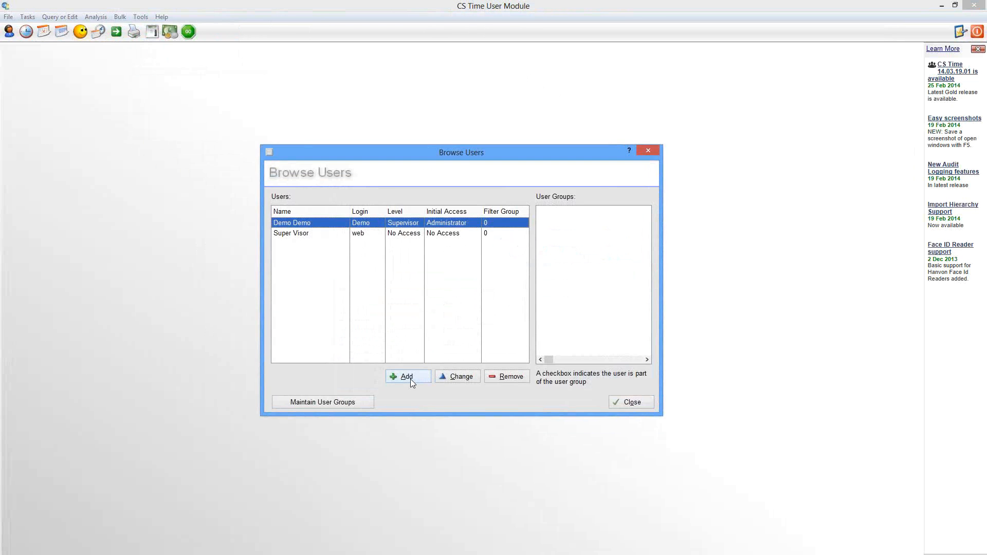
Step: Add an Operator user with first name, last name and login code, filter group 1 and All Access as initial access
left_click(408, 378)
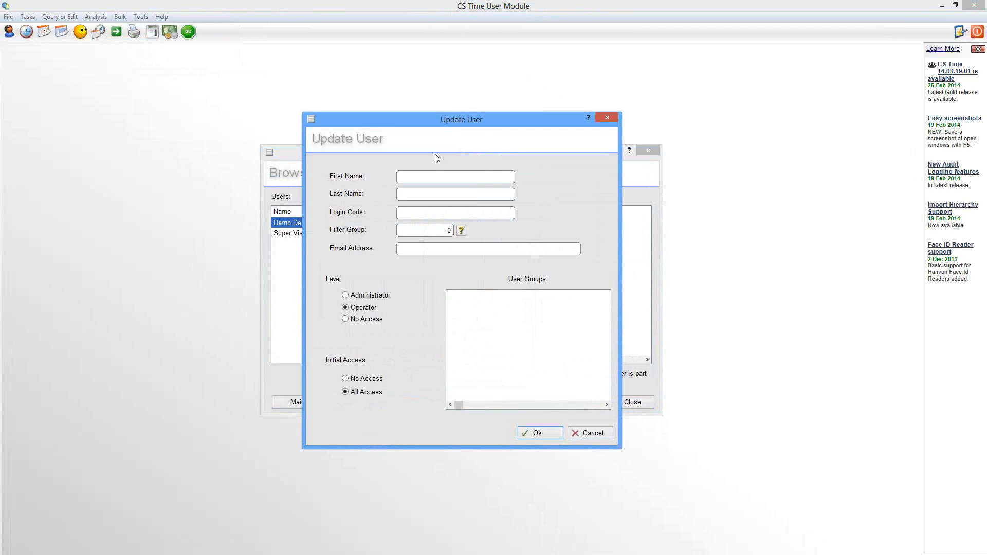
left_click(424, 255)
left_click(537, 435)
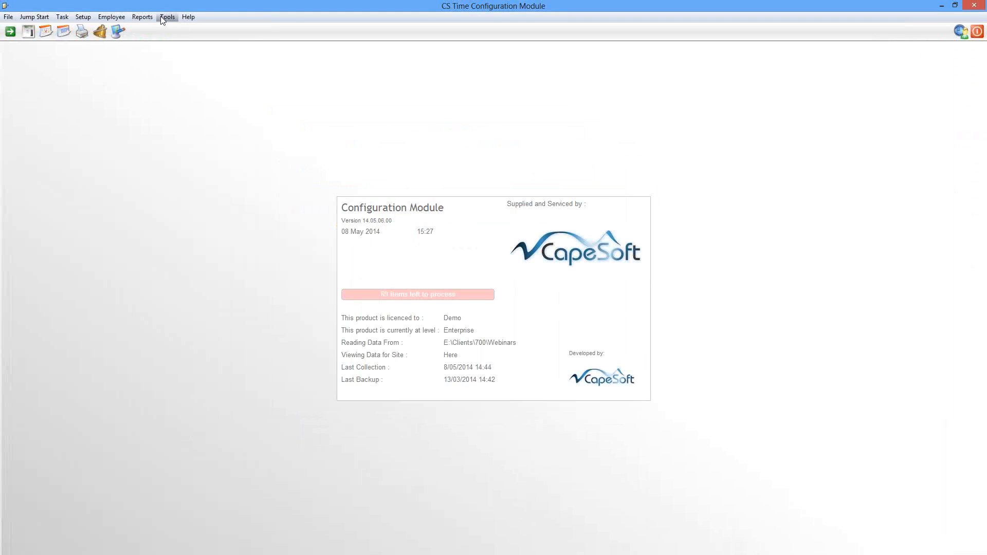
Step: Check the new user's access level in the Configuration Module's user list, and close the user lists in both modules
left_click(163, 17)
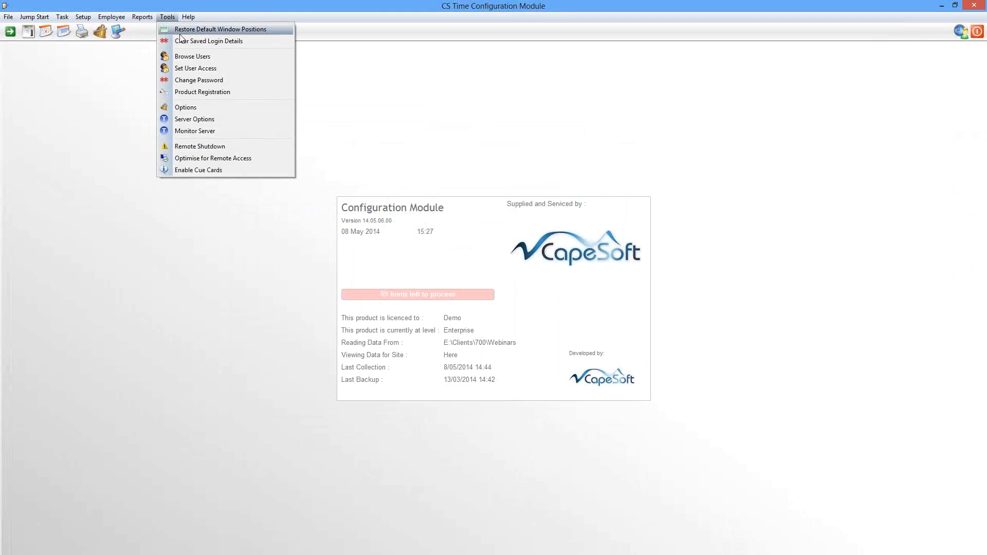
left_click(191, 57)
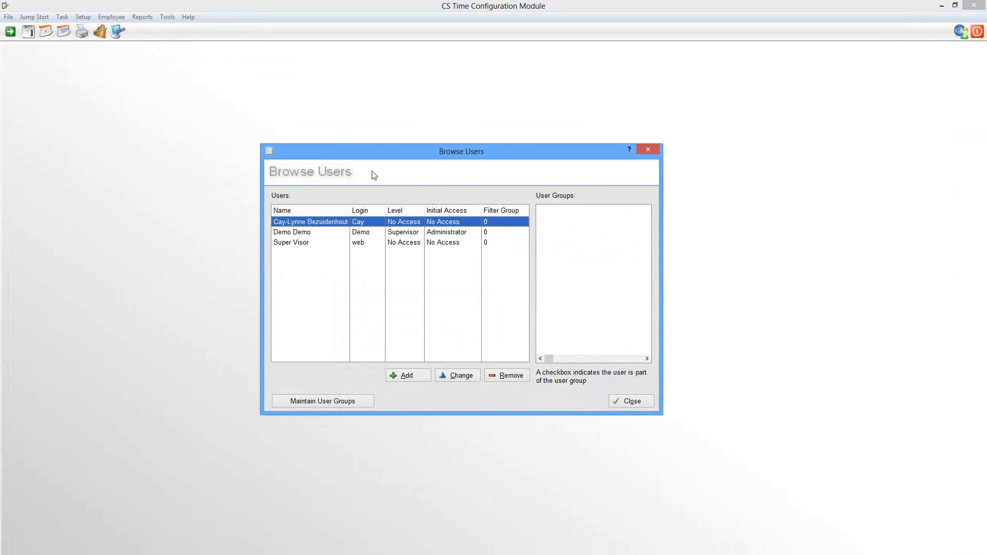
left_click(633, 402)
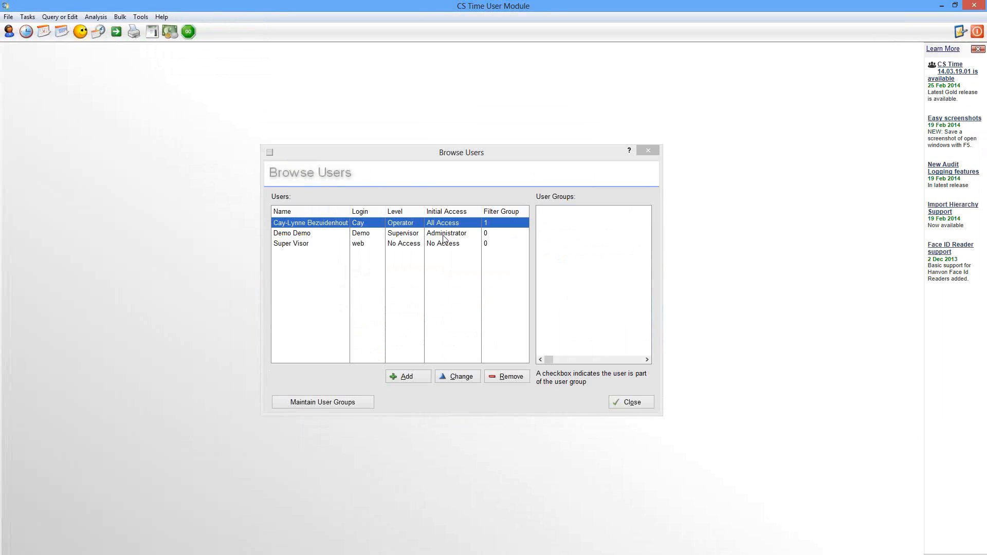
left_click(631, 401)
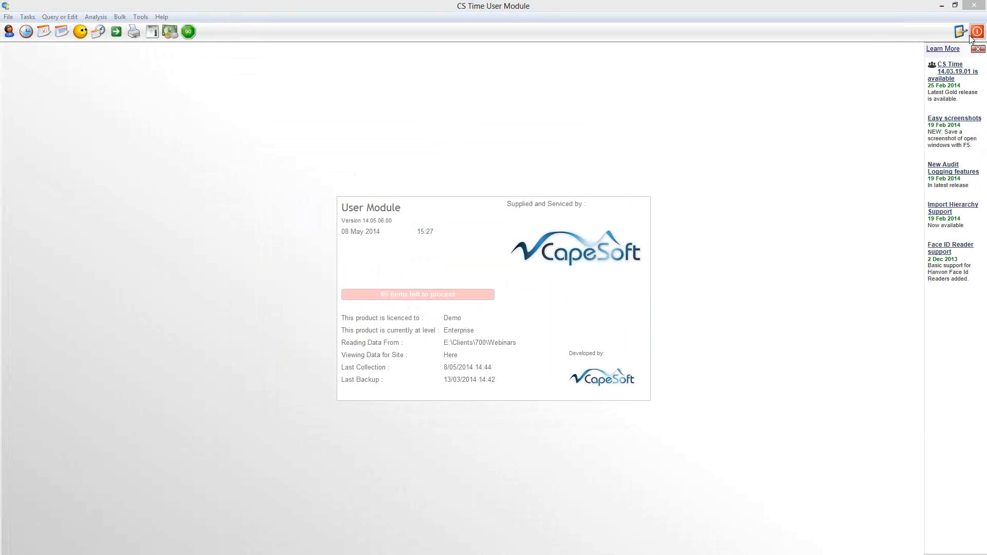
Step: Close the User Module and log in to it again with the new operator's login code and password
left_click(975, 7)
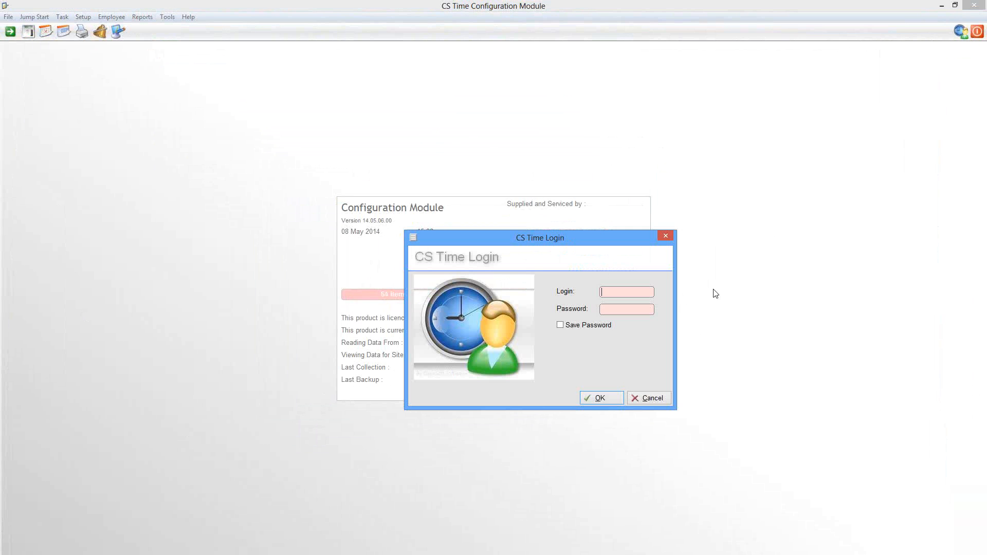
type("Cay")
key("Tab")
type("•••")
left_click(598, 399)
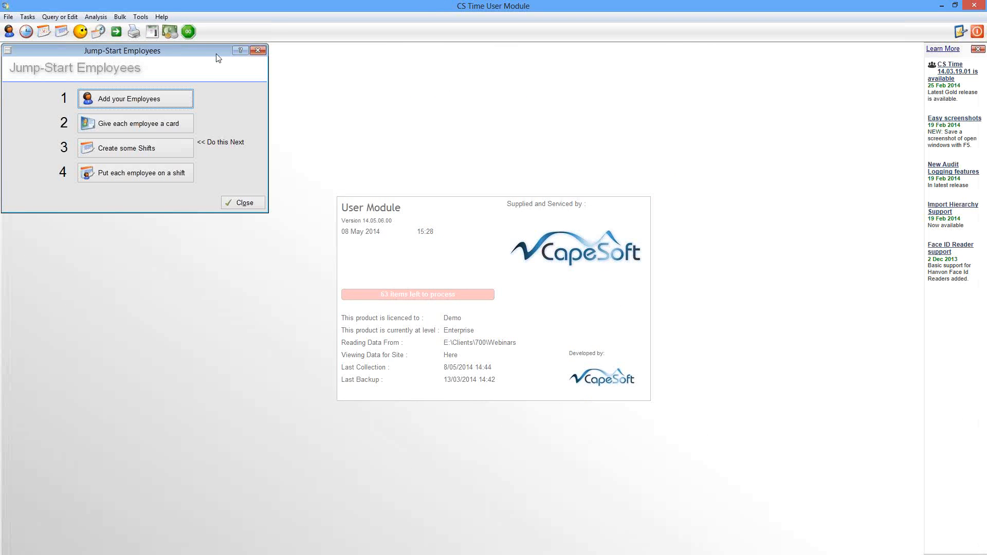
Step: Look at the employee list and a blank new employee record as the operator, discarding the record and closing the list
left_click_drag(216, 53, 476, 192)
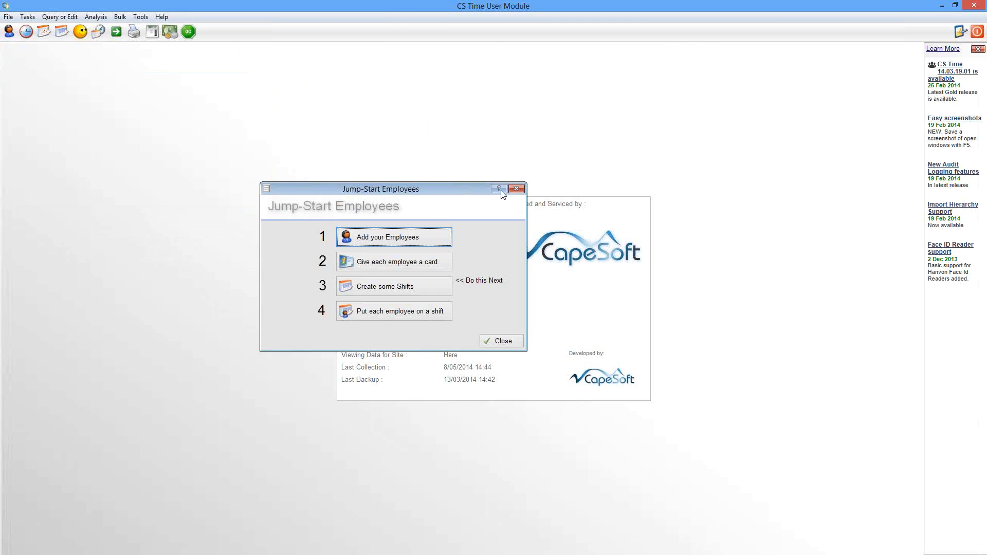
left_click(517, 189)
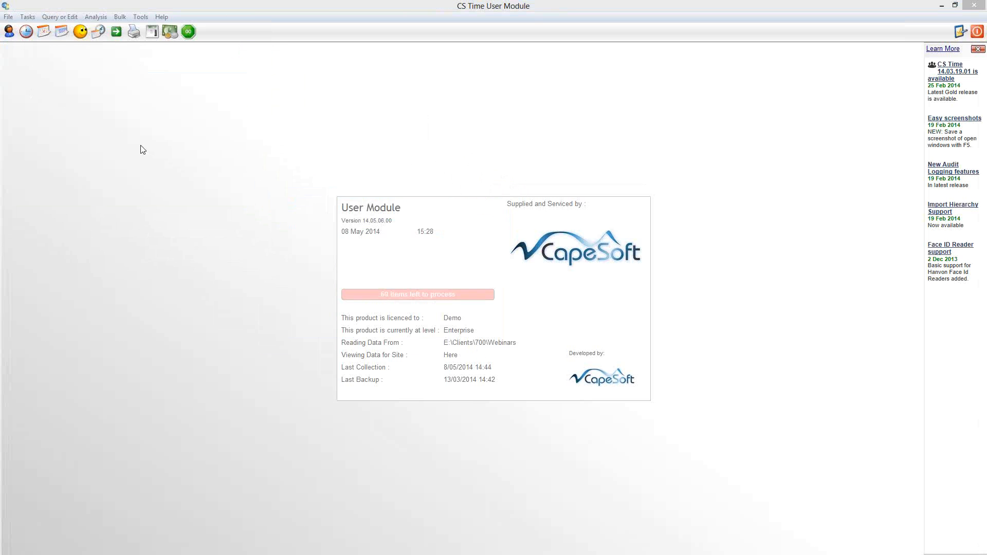
left_click(9, 33)
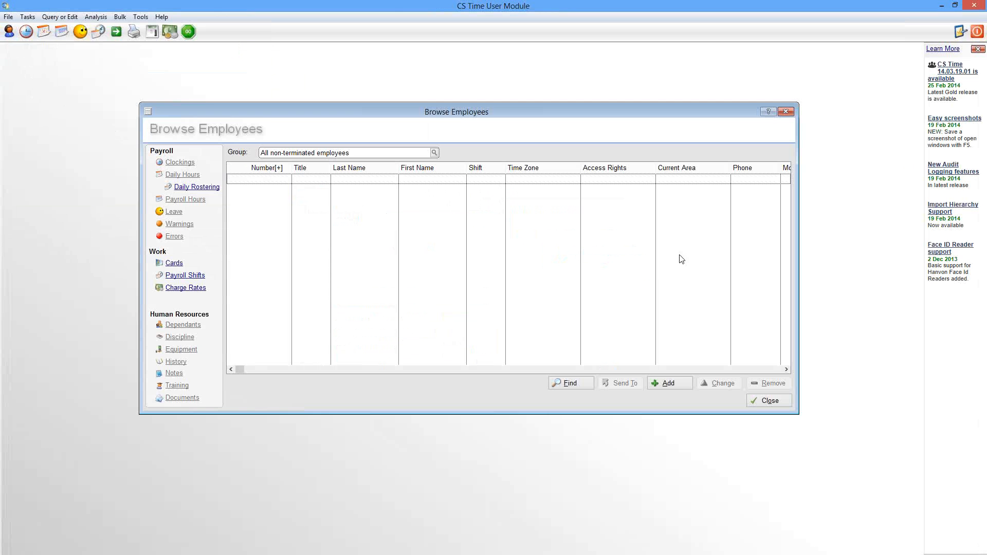
left_click(677, 385)
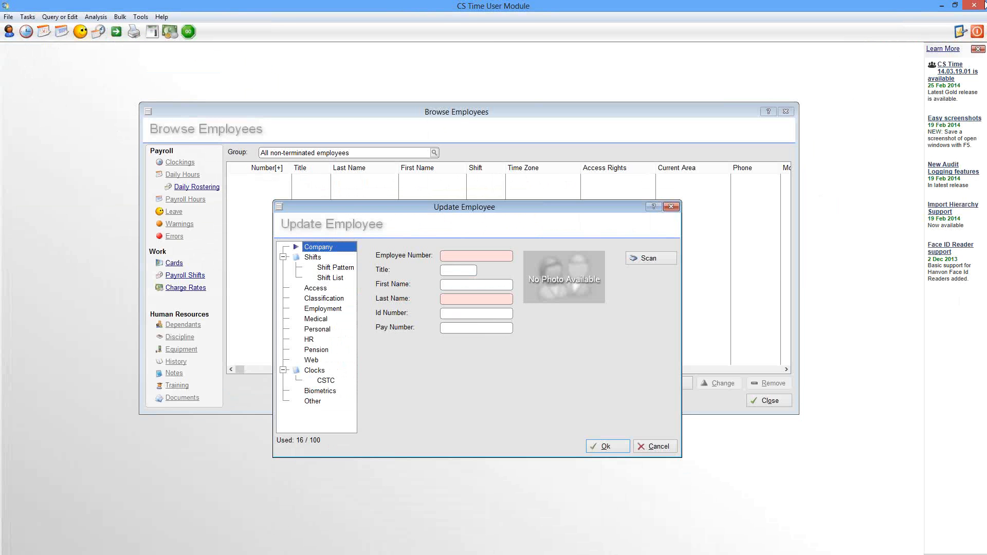
left_click(644, 446)
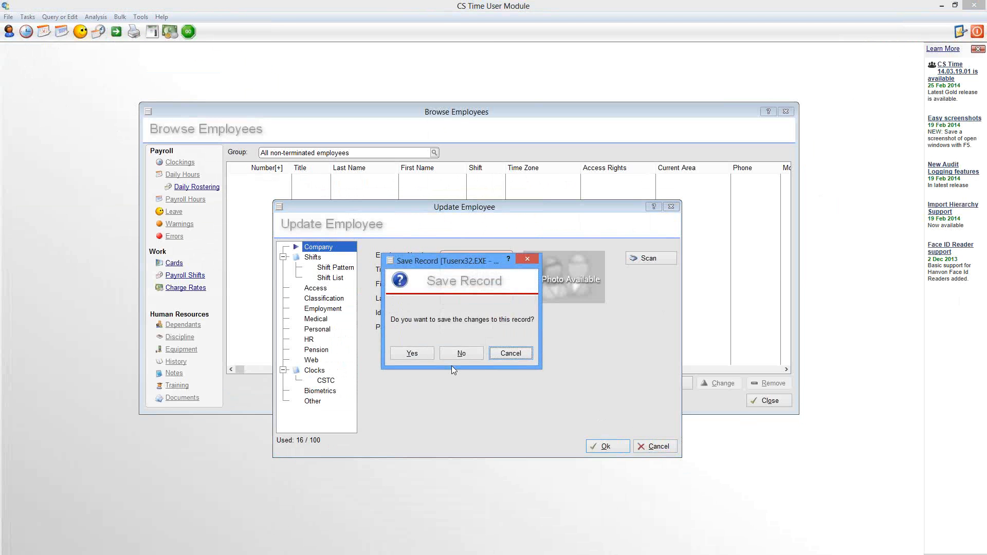
left_click(454, 354)
left_click(770, 402)
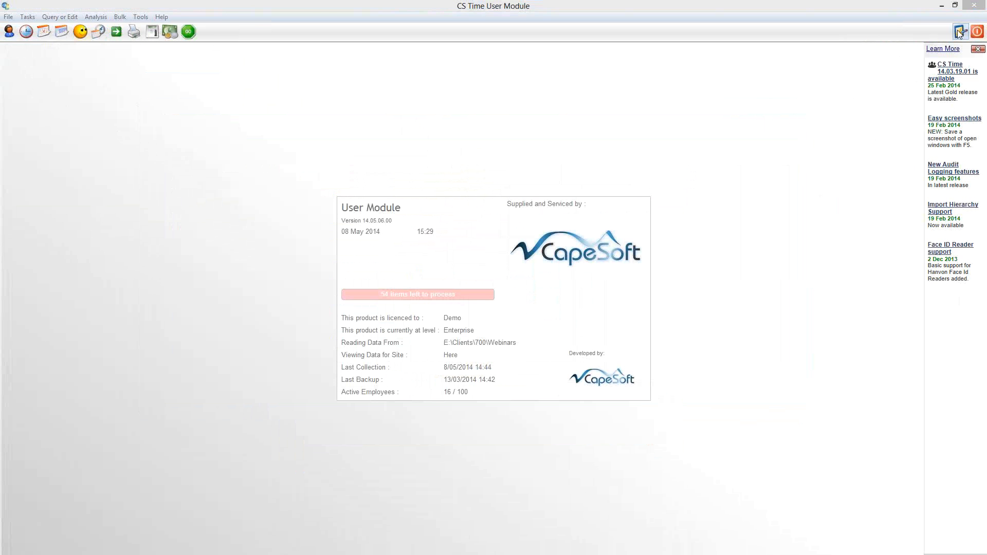
Step: Close the User Module, relaunch it from the Configuration Module and open the employee list
left_click(981, 9)
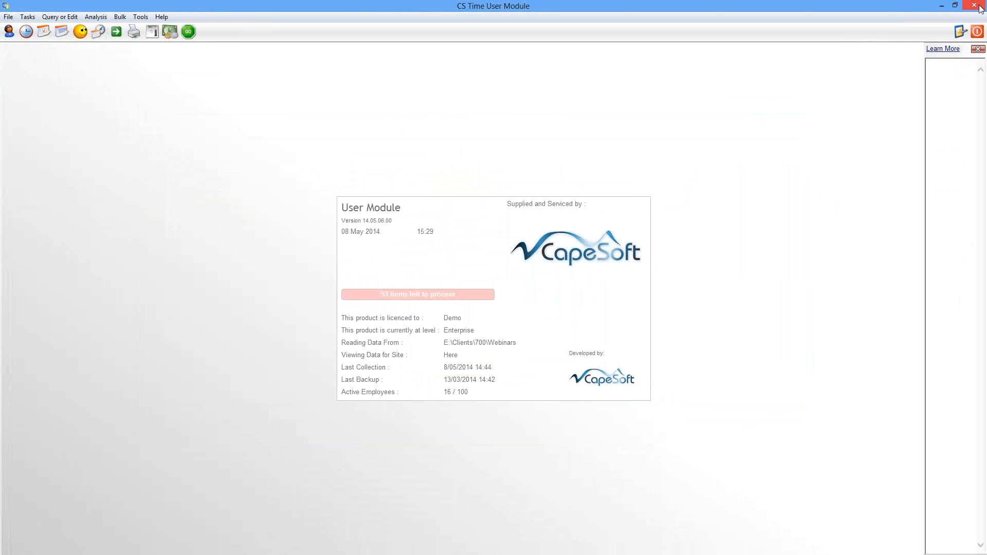
left_click(960, 32)
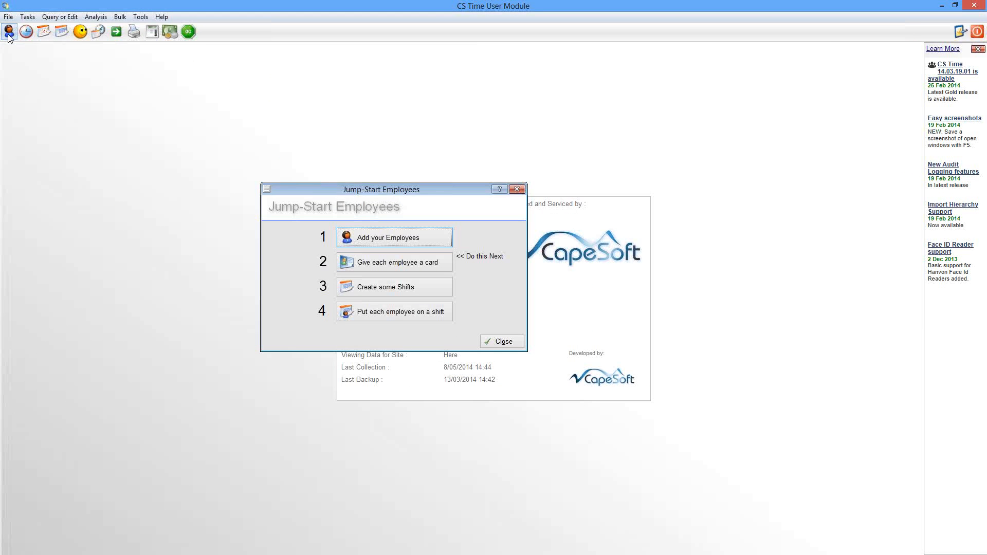
left_click(8, 33)
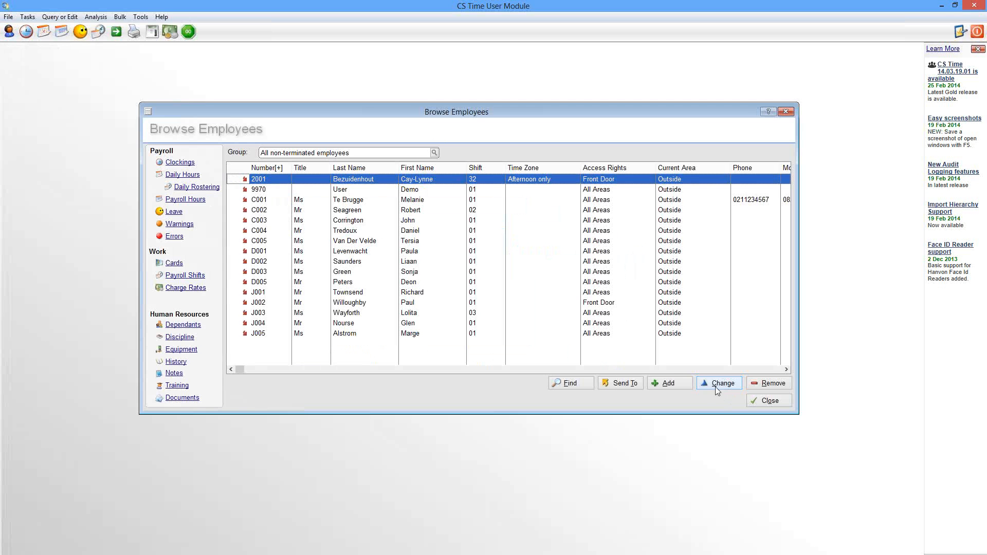
Step: Review the operator's access rights for the Update Employee and Browse Employees windows, discarding the blank employee record
left_click(655, 382)
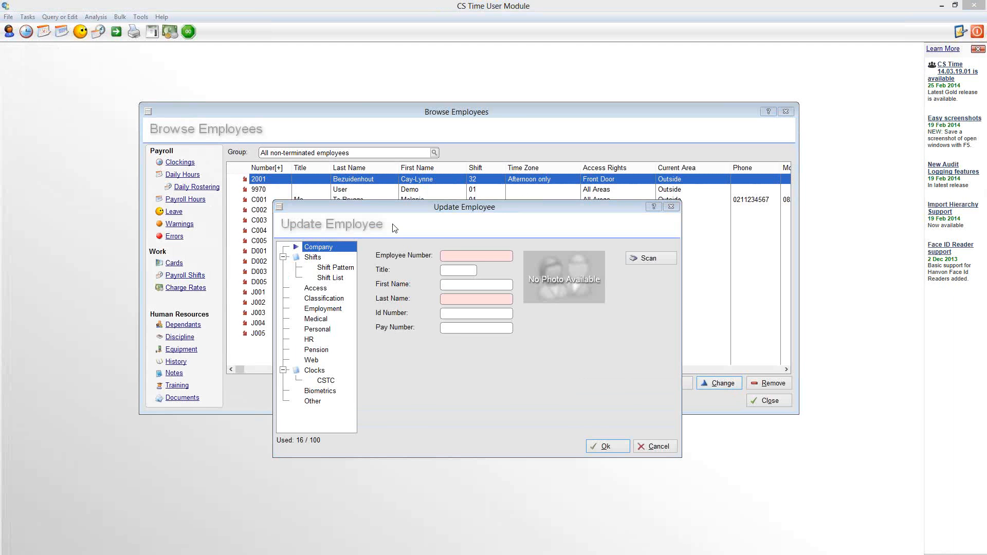
key("ctrl+F8")
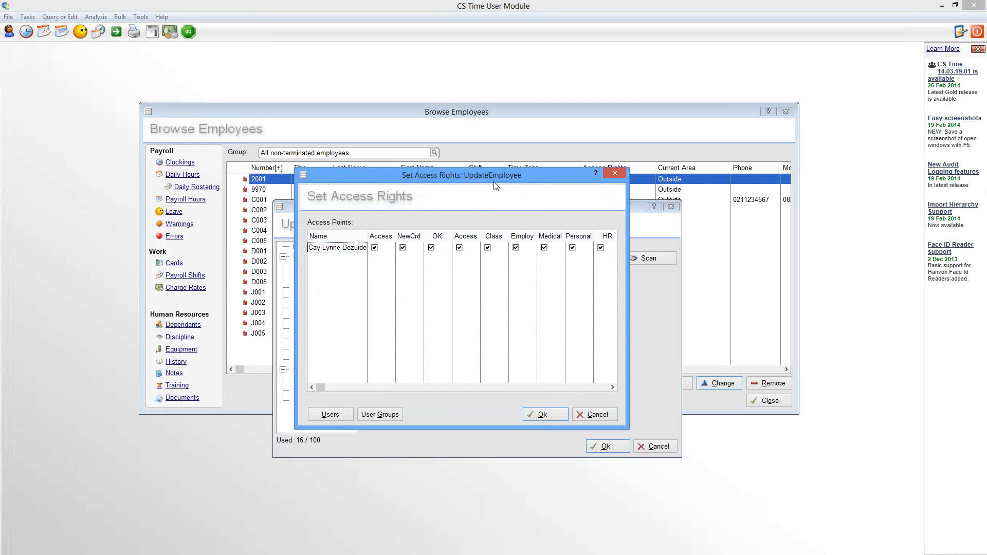
left_click_drag(559, 176, 681, 172)
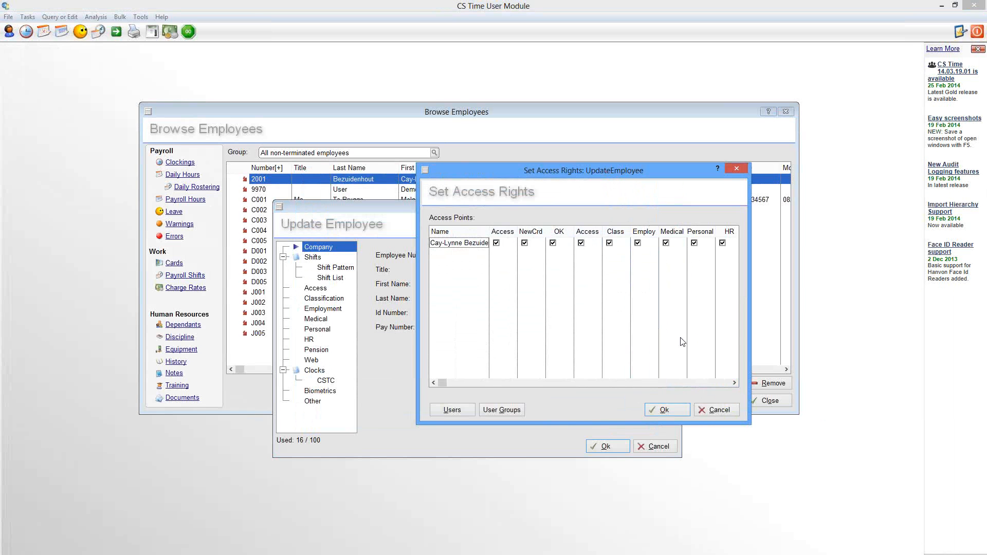
left_click(715, 410)
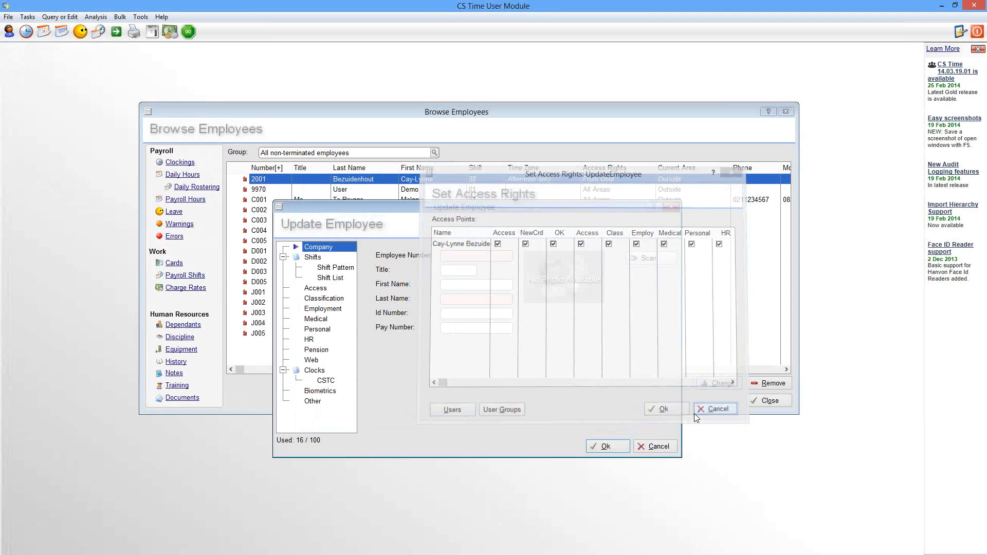
left_click(654, 447)
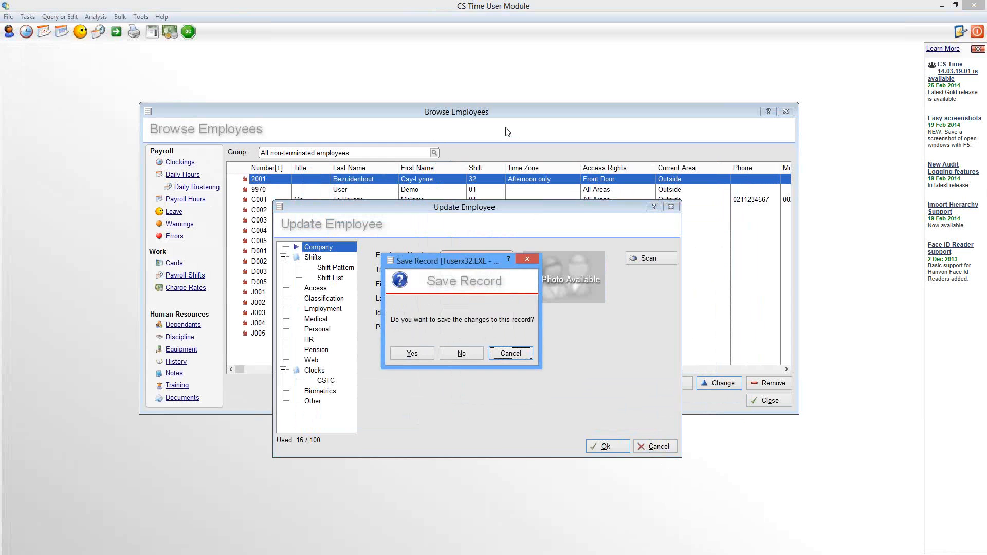
left_click(463, 352)
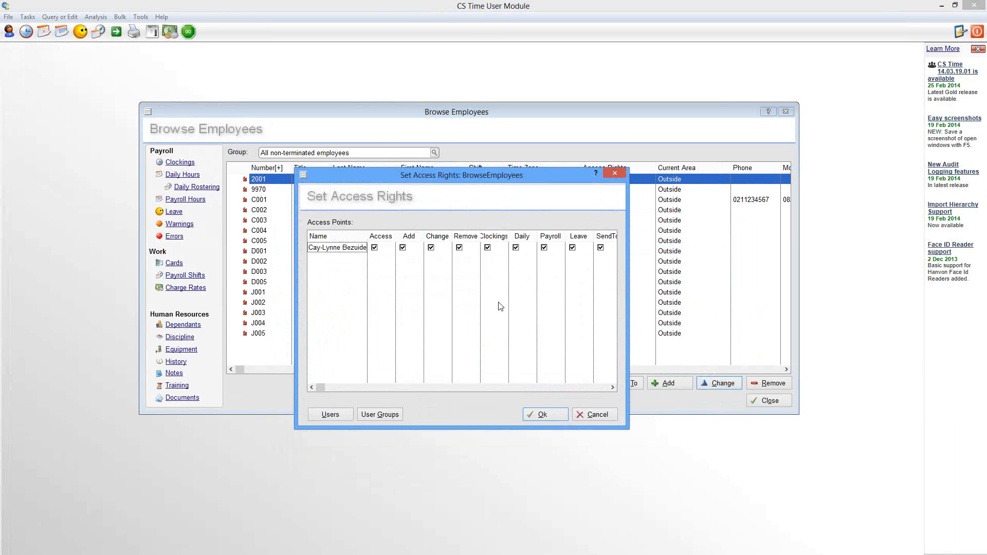
left_click(600, 416)
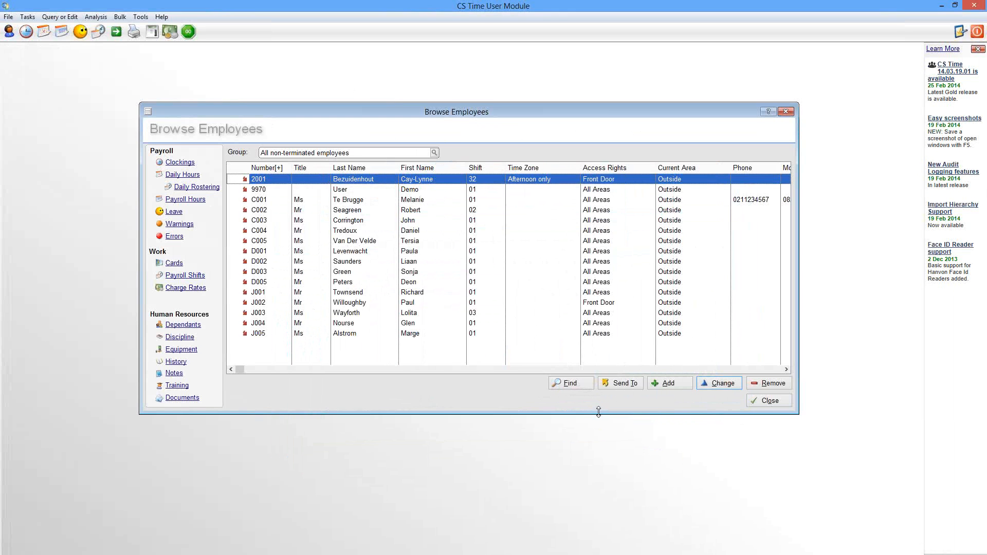
left_click(755, 402)
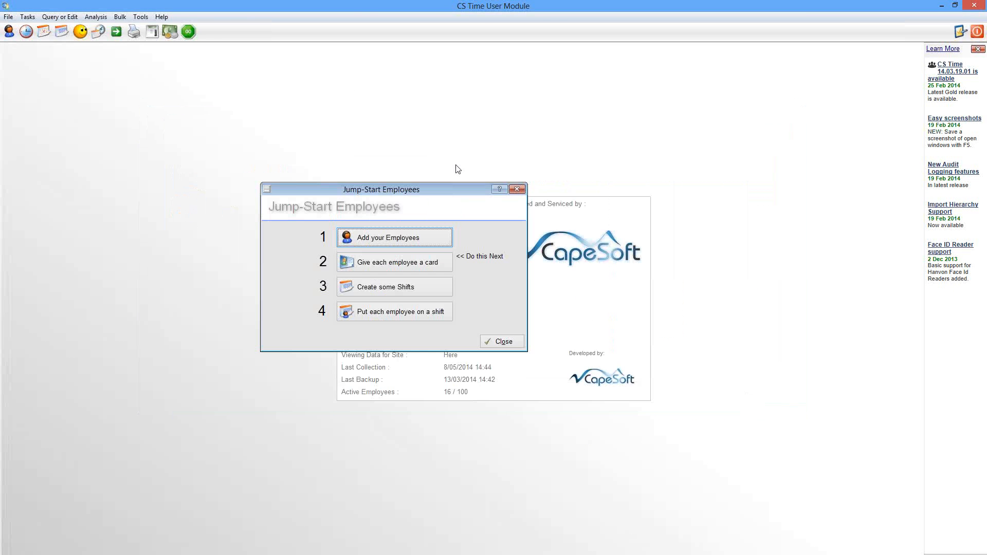
Step: Create a user group named Admin with Operator level and All Access as initial access
left_click(141, 18)
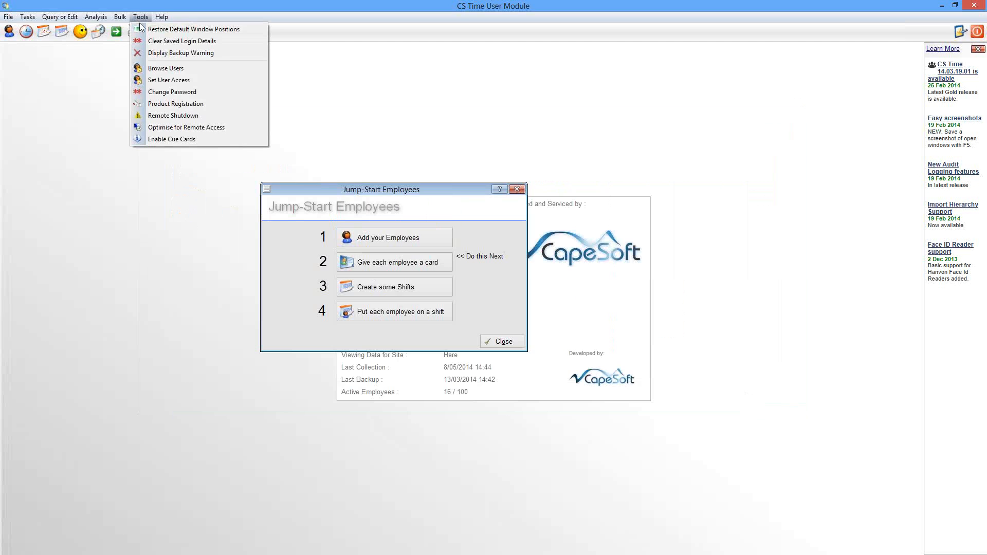
left_click(174, 68)
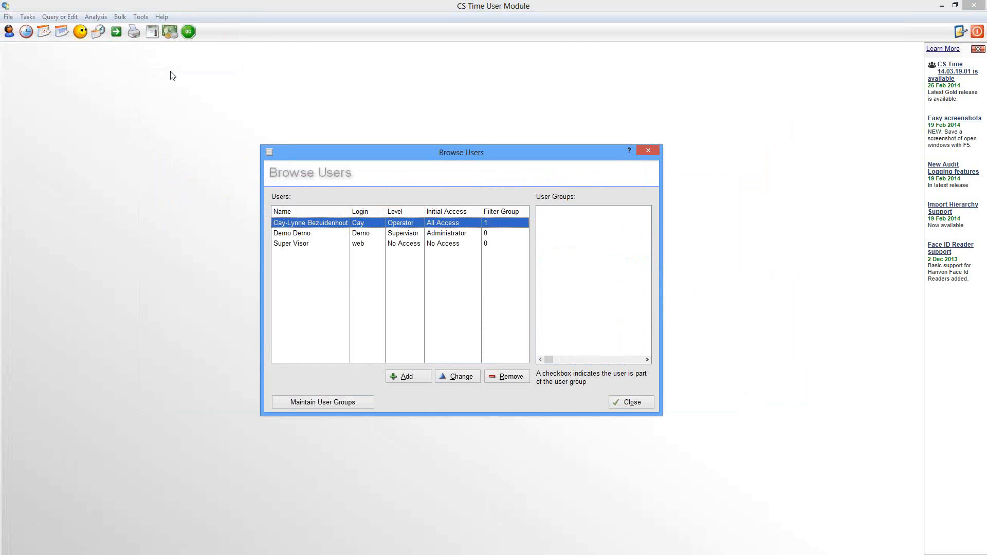
left_click(338, 402)
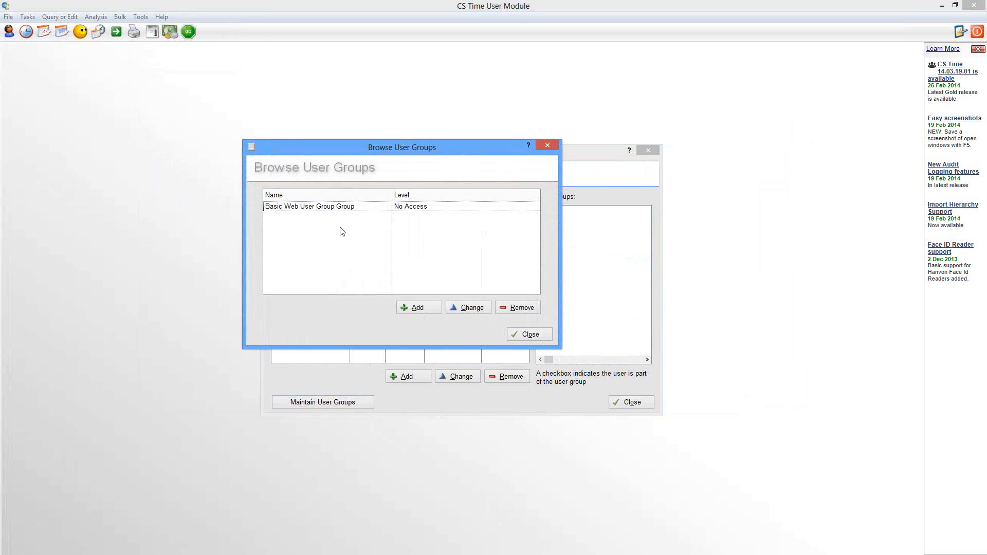
left_click(420, 305)
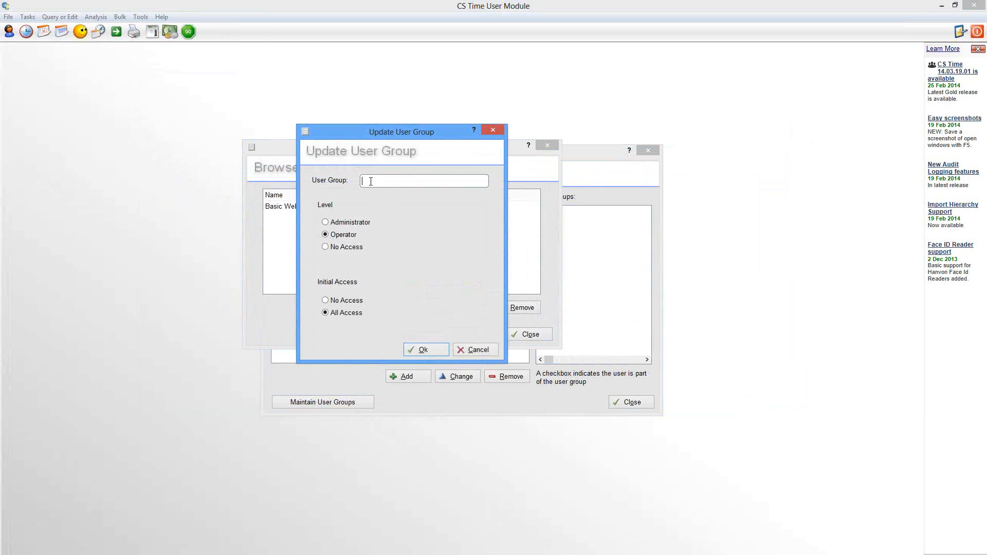
type("Admin")
left_click(423, 351)
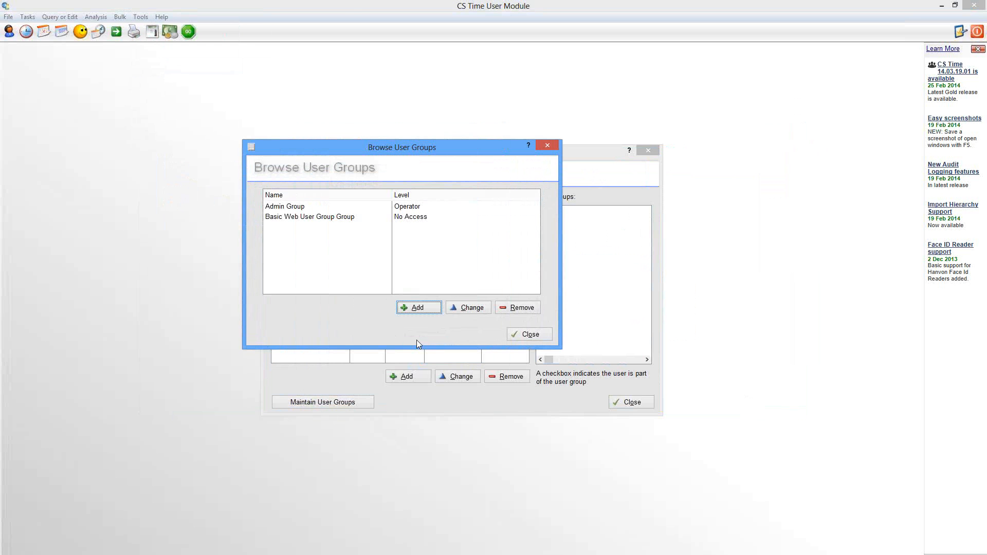
left_click(533, 337)
Step: Make the new operator user a member of the Admin user group and close the user list
left_click(454, 378)
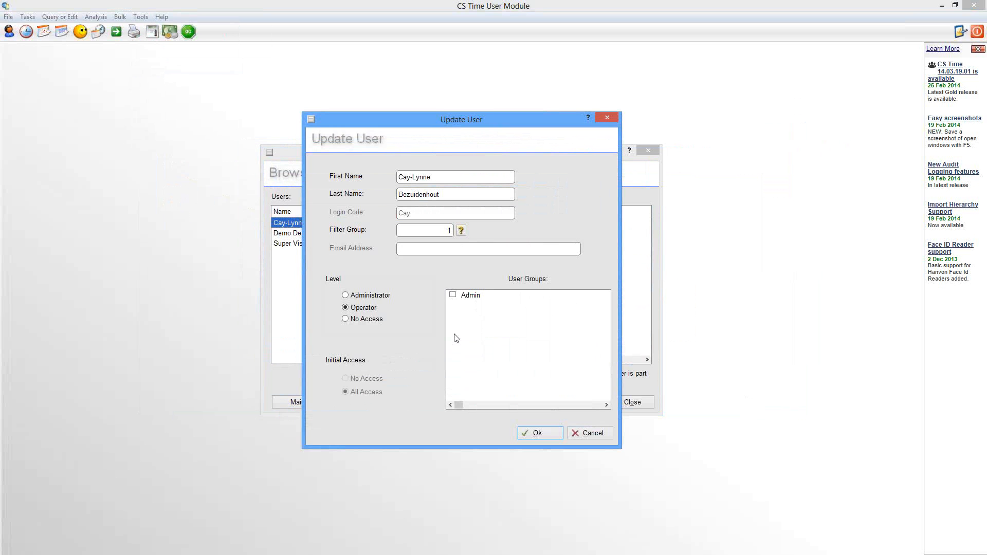
left_click(455, 298)
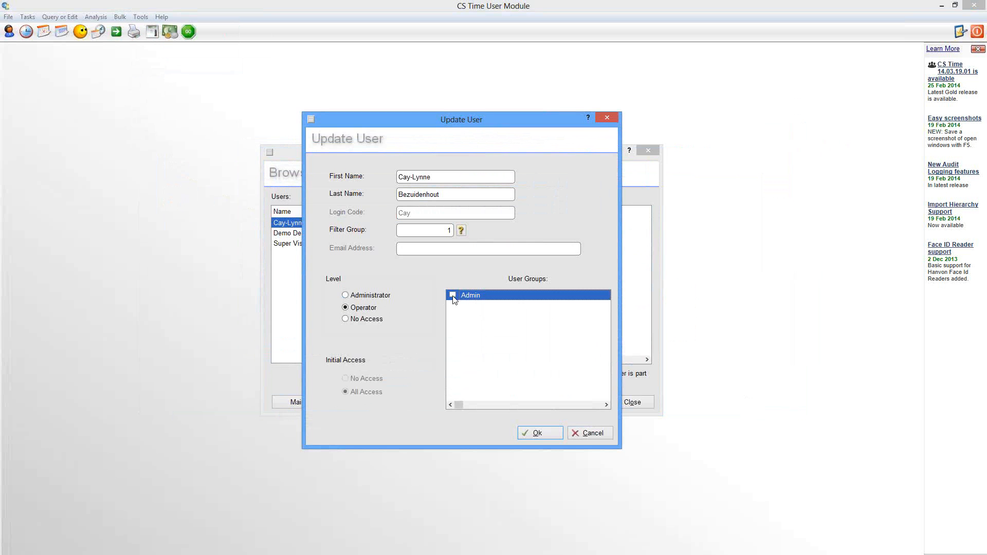
left_click(454, 296)
left_click(542, 434)
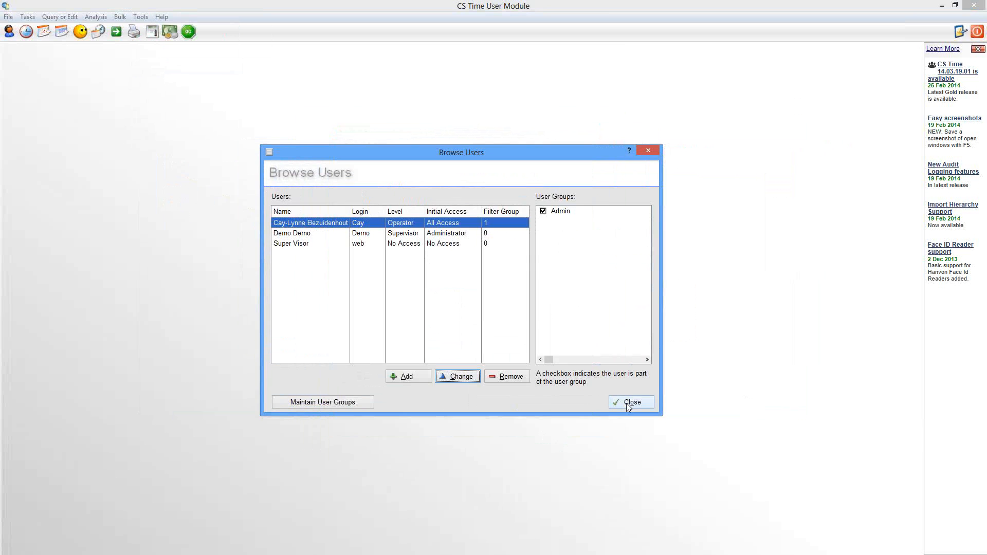
left_click(631, 403)
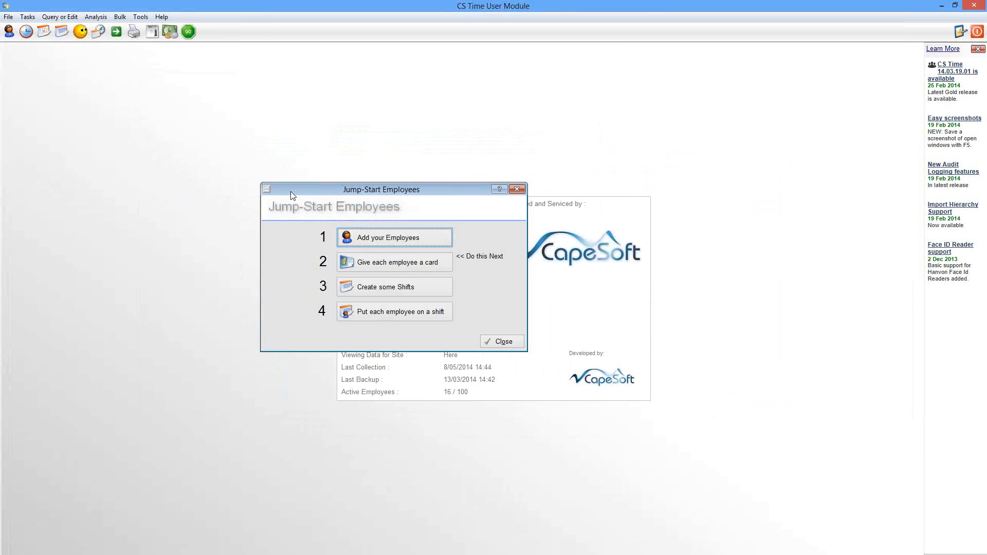
Step: Review the Admin group's access rights for the Browse Employees window and return to the employee list
left_click(10, 33)
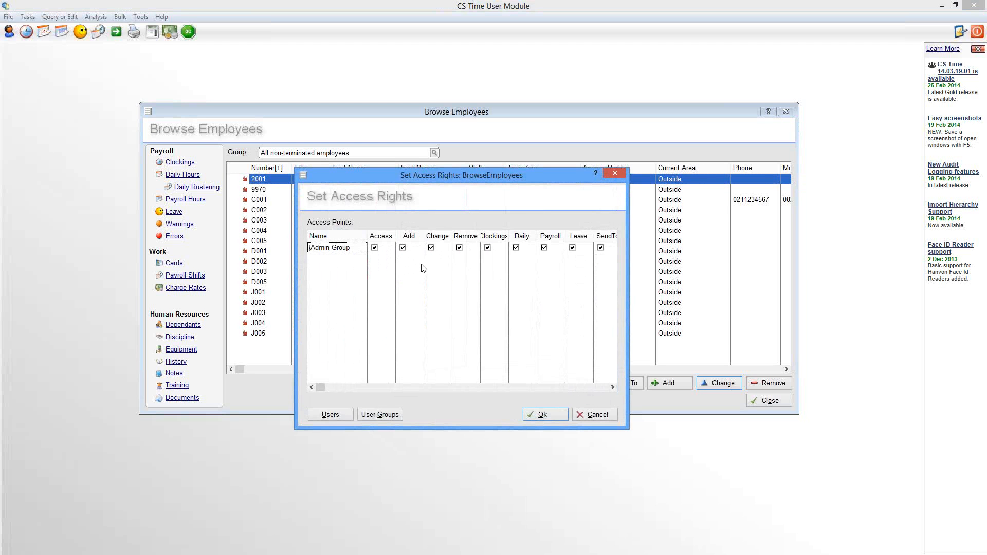
left_click(597, 416)
left_click(617, 277)
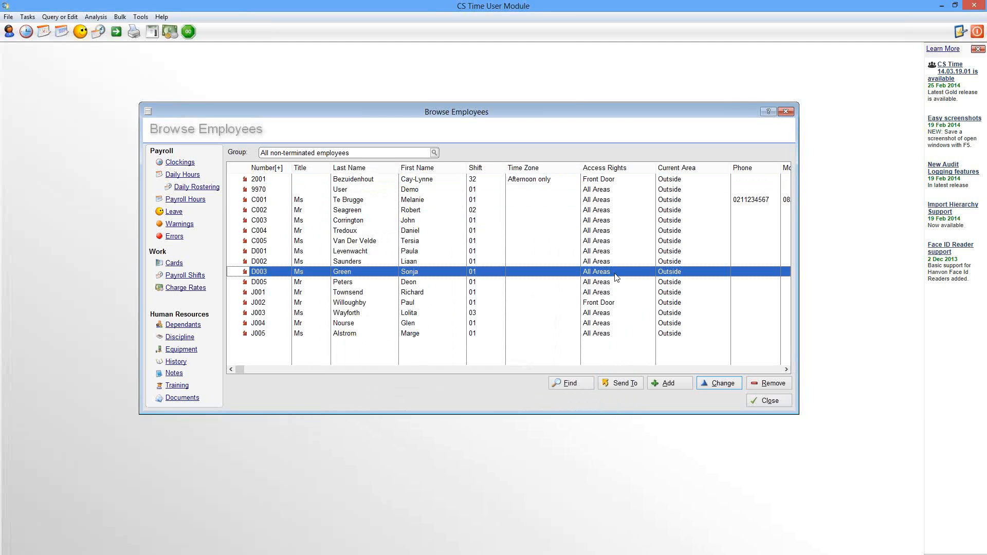